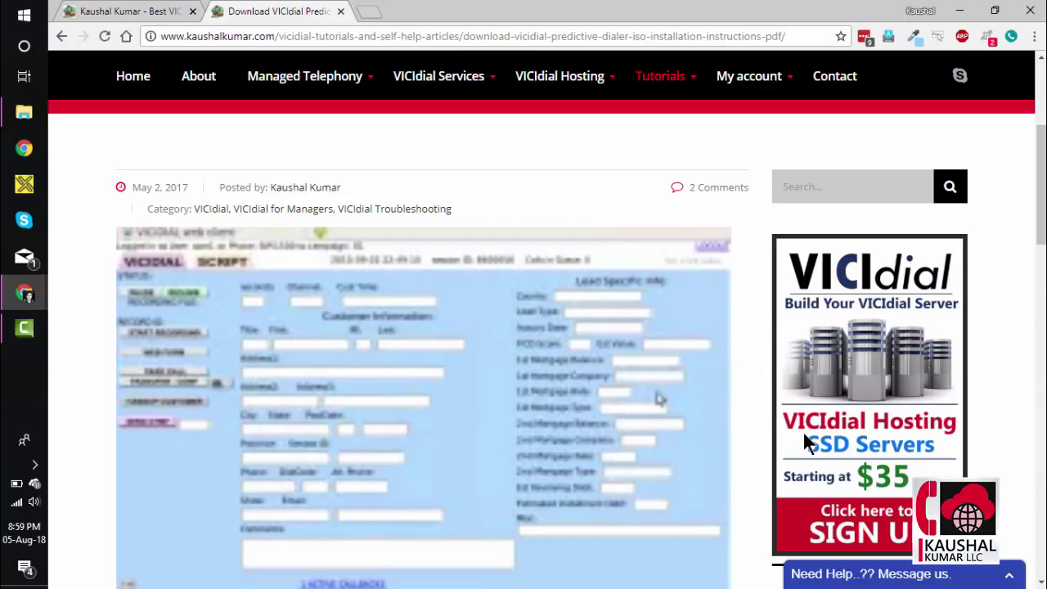
# Step: Boot the ViciBox_v8 boot-menu entry through to the openSUSE Leap 42.3 login prompt
pyautogui.scroll(4, 805, 439)
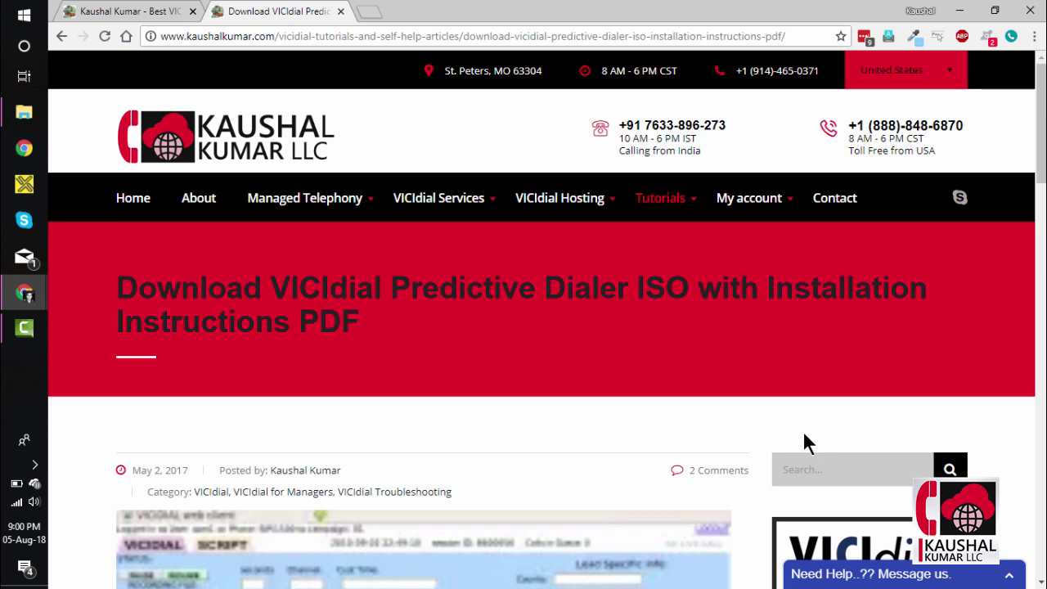
pyautogui.scroll(-3, 804, 435)
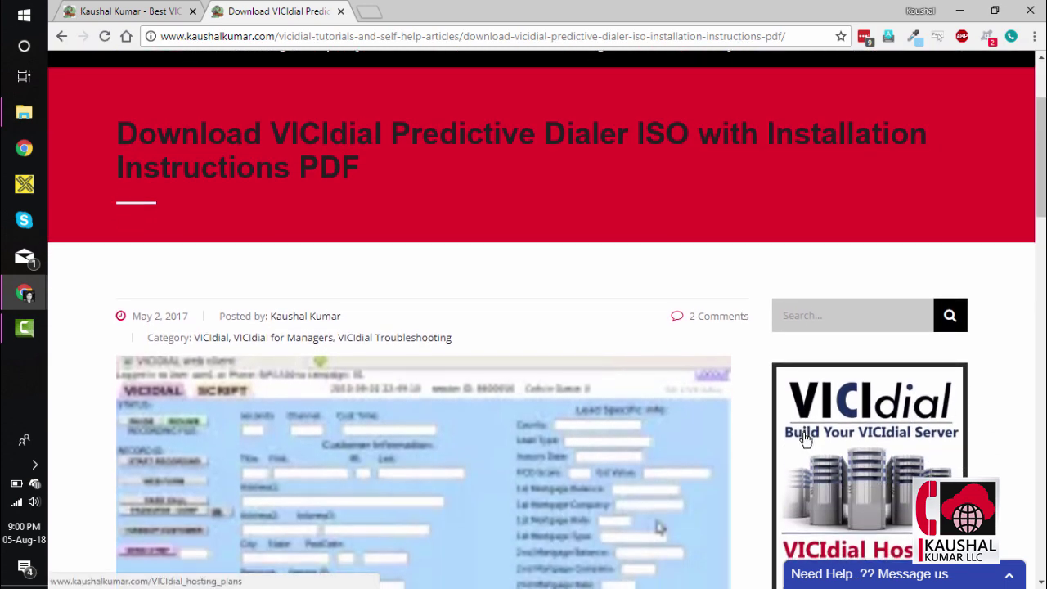
pyautogui.scroll(-4, 804, 439)
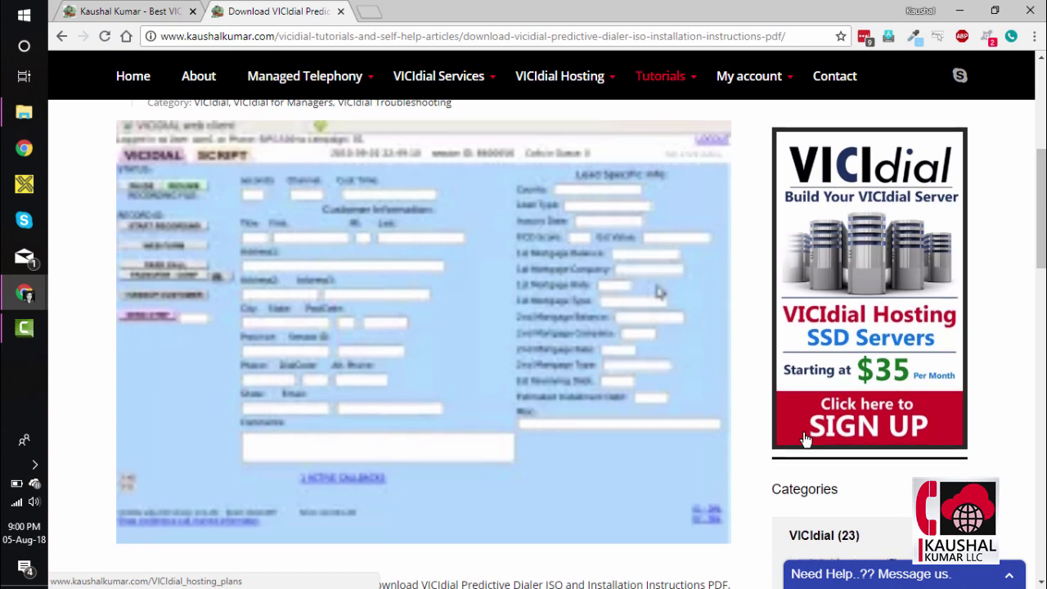
pyautogui.scroll(-5, 804, 440)
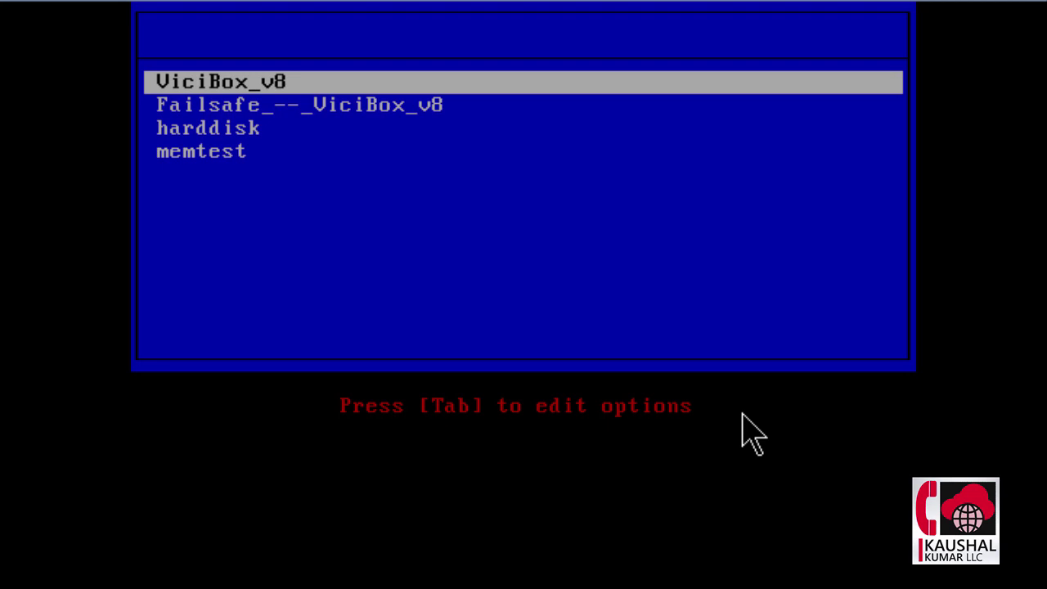
pyautogui.press('Return')
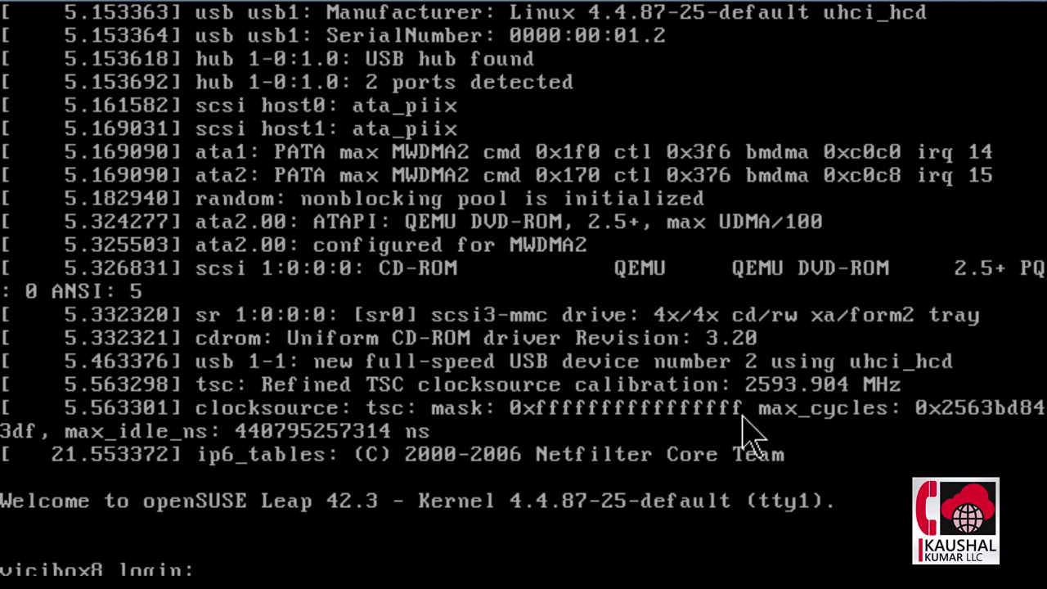
# Step: Log in to the console as root with the root password
pyautogui.write('root')
pyautogui.press('Return')
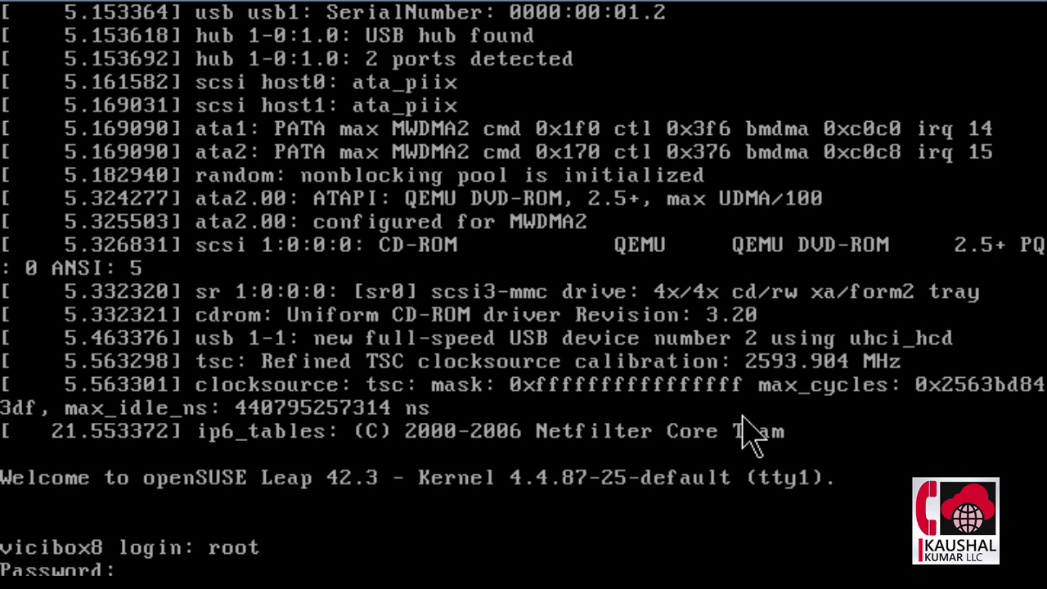
pyautogui.press('Return')
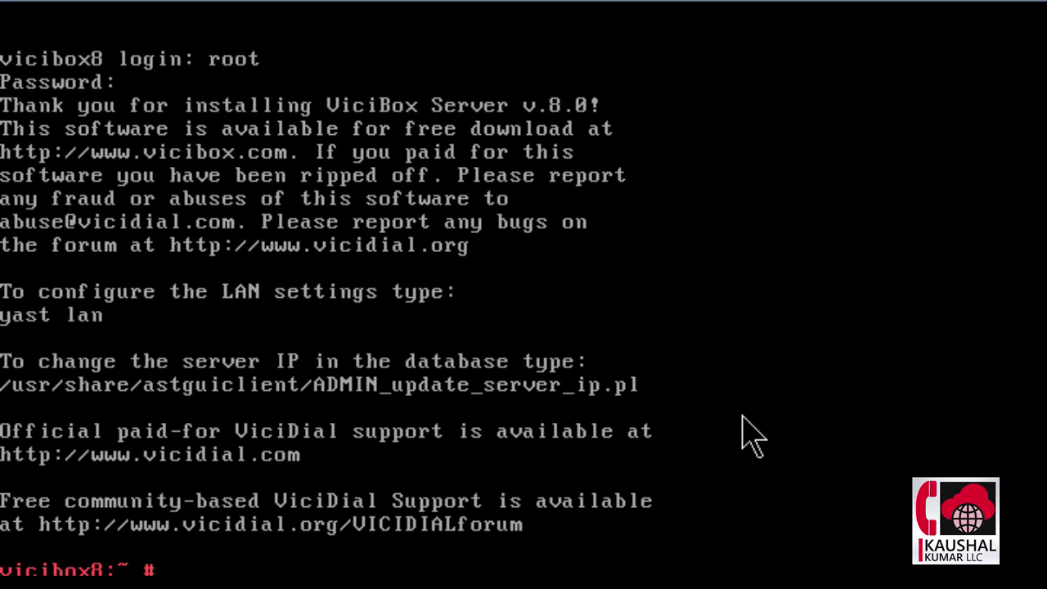
# Step: Enter the os-install command at the root shell prompt
pyautogui.write('n')
pyautogui.write('s-')
pyautogui.write('insu')
pyautogui.press('BackSpace')
pyautogui.write('tall')
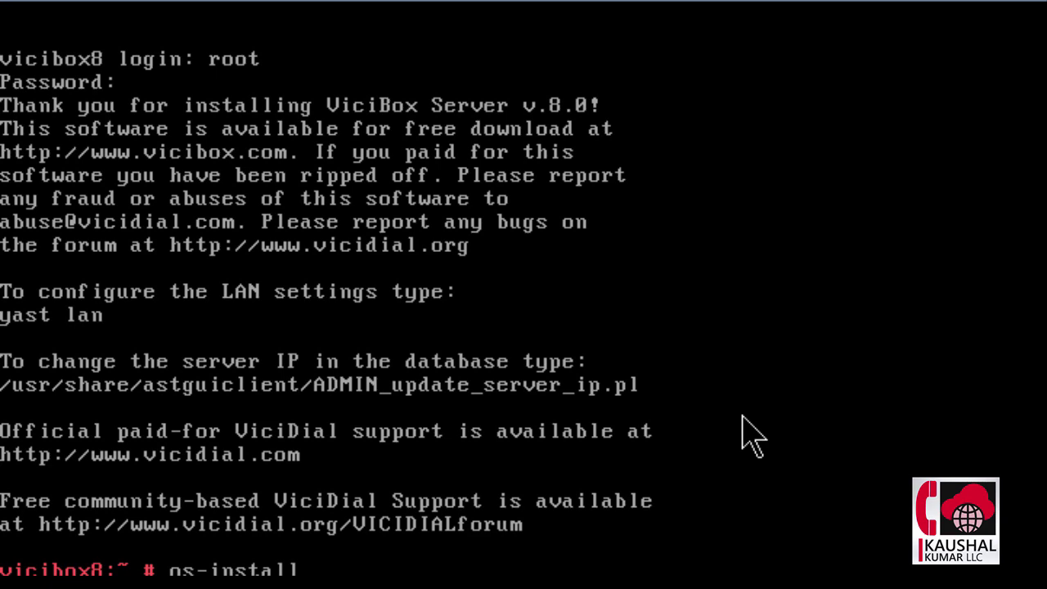
# Step: Launch the installer and accept English (US) language, keyboard and the license
pyautogui.press('Return')
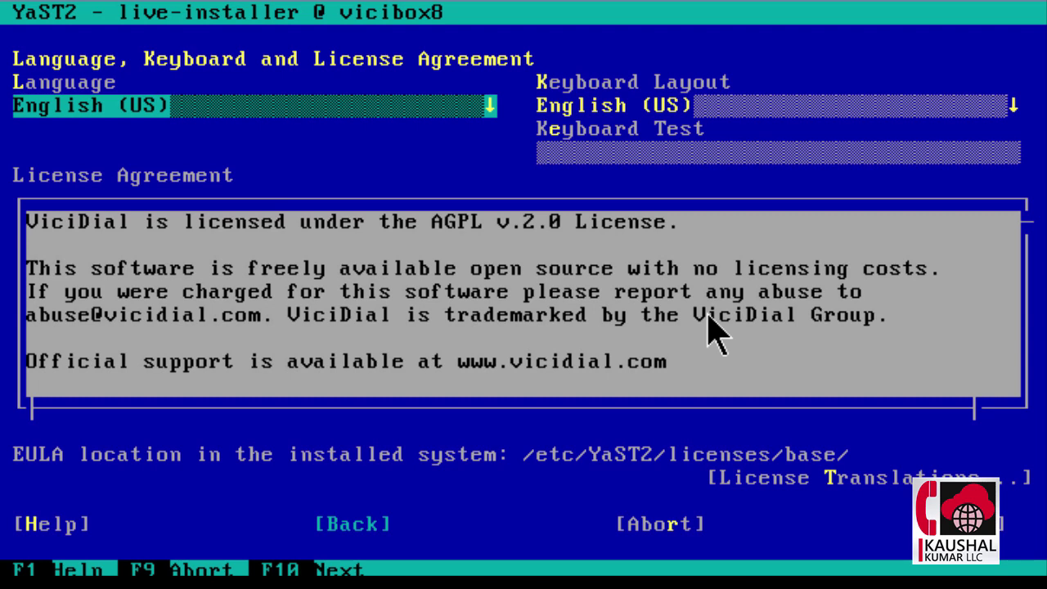
pyautogui.press('Tab')
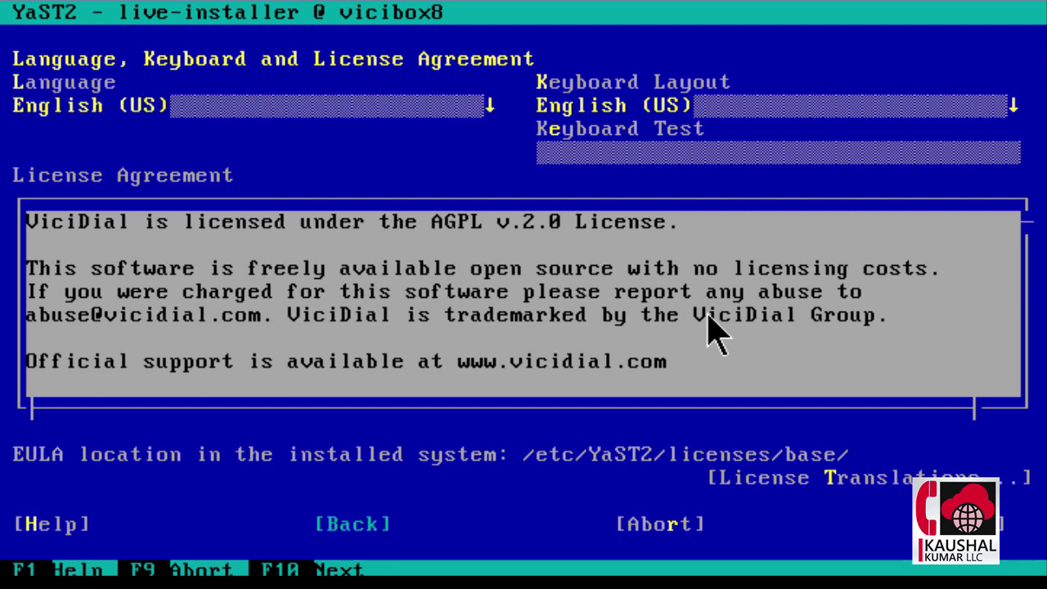
pyautogui.press('F10')
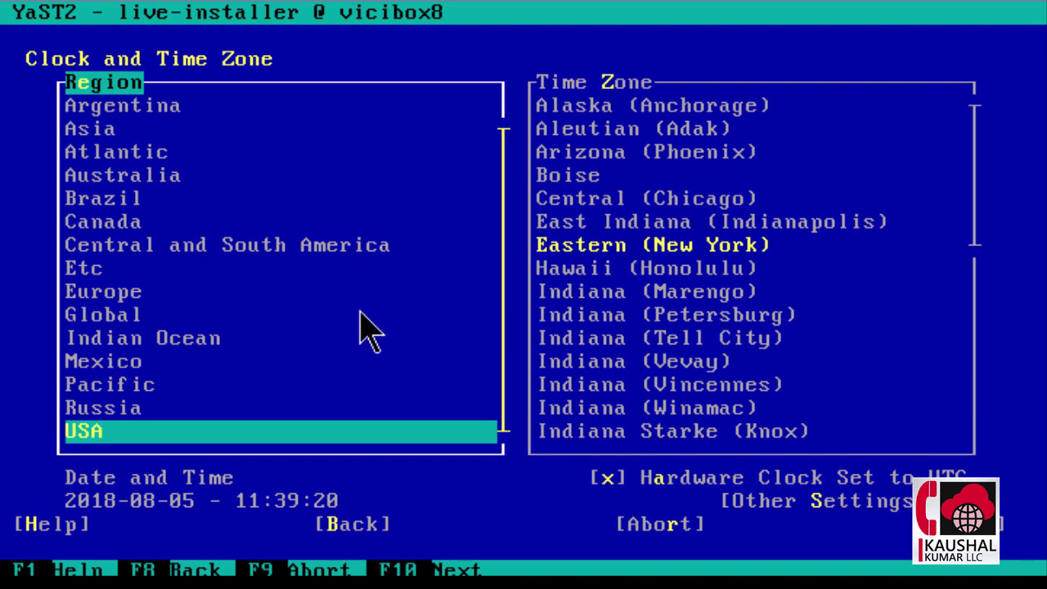
# Step: Choose region USA and time zone Eastern (New York)
pyautogui.press('Up')
pyautogui.press('Up')
pyautogui.press('Up')
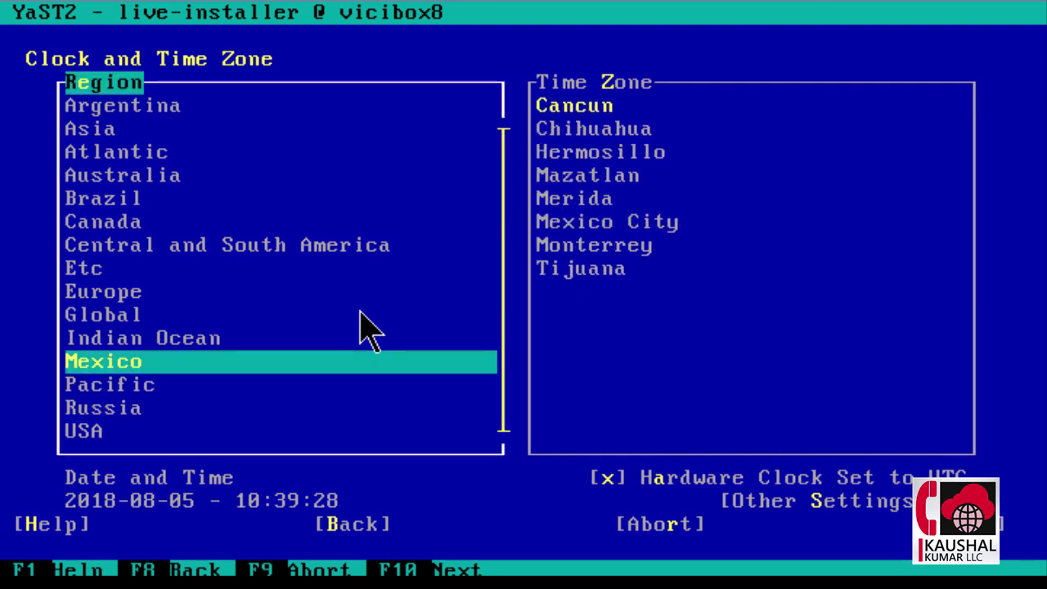
pyautogui.press('Down')
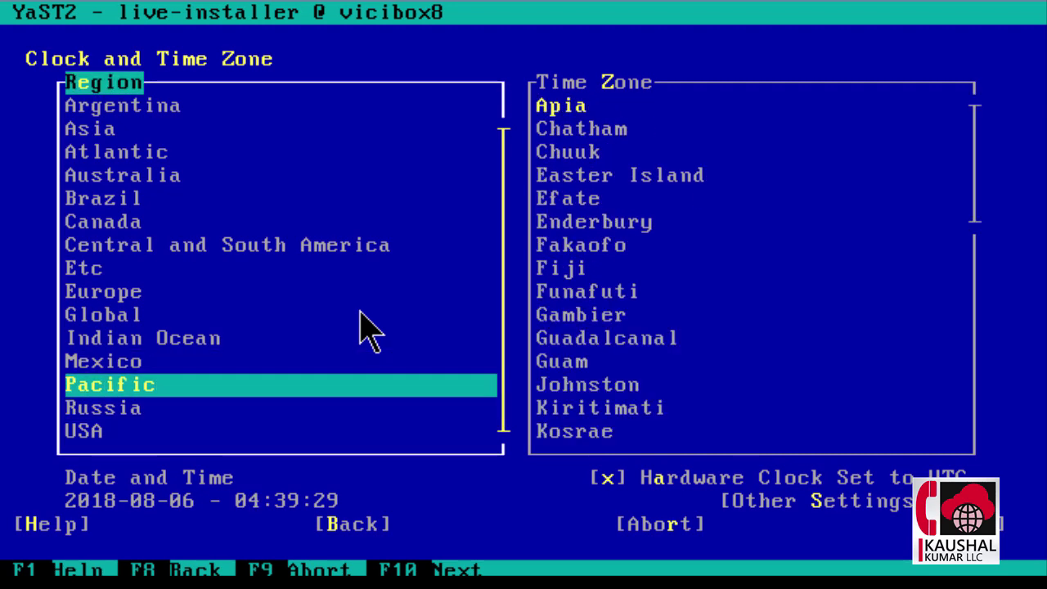
pyautogui.press('Down')
pyautogui.press('Down')
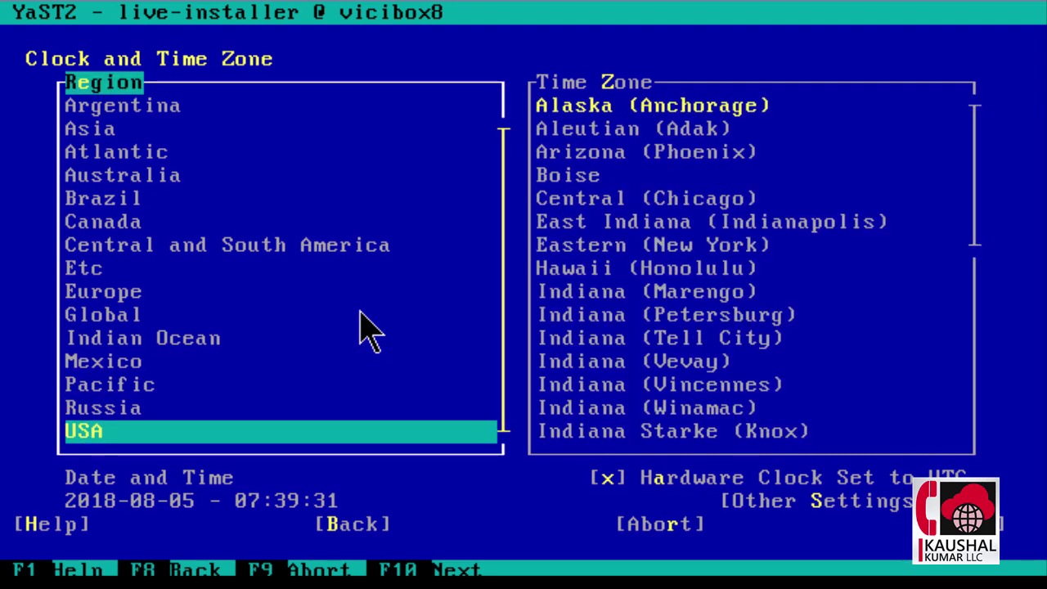
pyautogui.press('Tab')
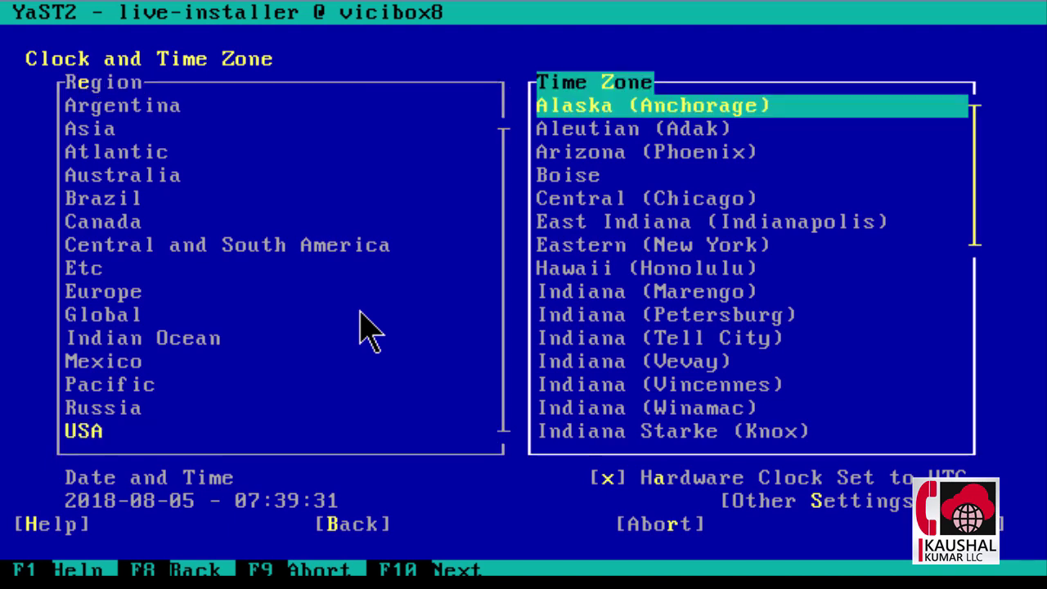
pyautogui.press('Down')
pyautogui.press('Down')
pyautogui.press('Down')
pyautogui.press('Down')
pyautogui.press('Down')
pyautogui.press('Down')
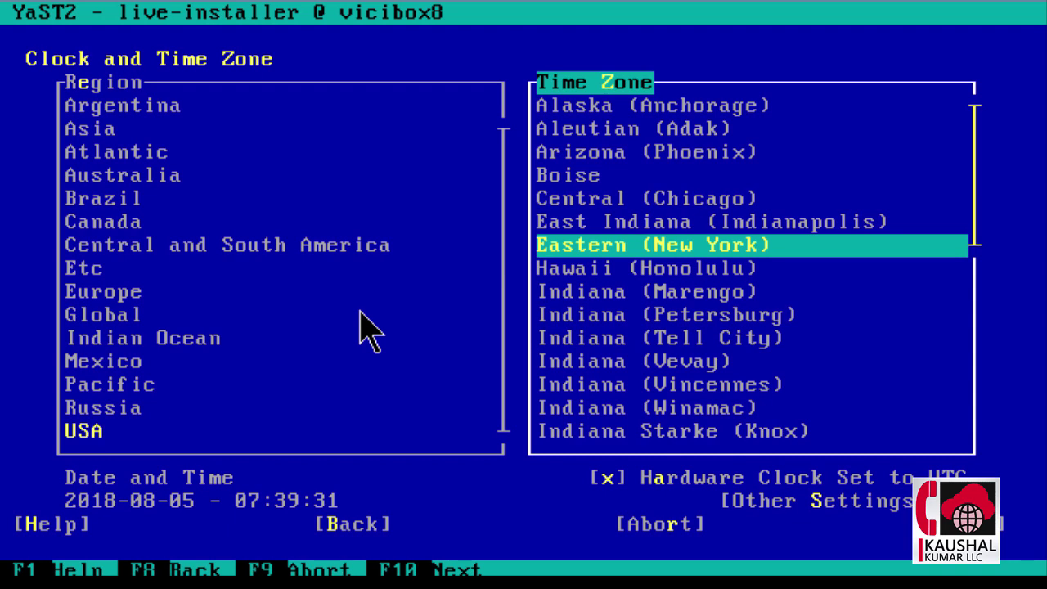
# Step: Confirm the time zone to reach the 2.01 GiB swap / 37.99 GiB ext4 partitioning proposal
pyautogui.press('F10')
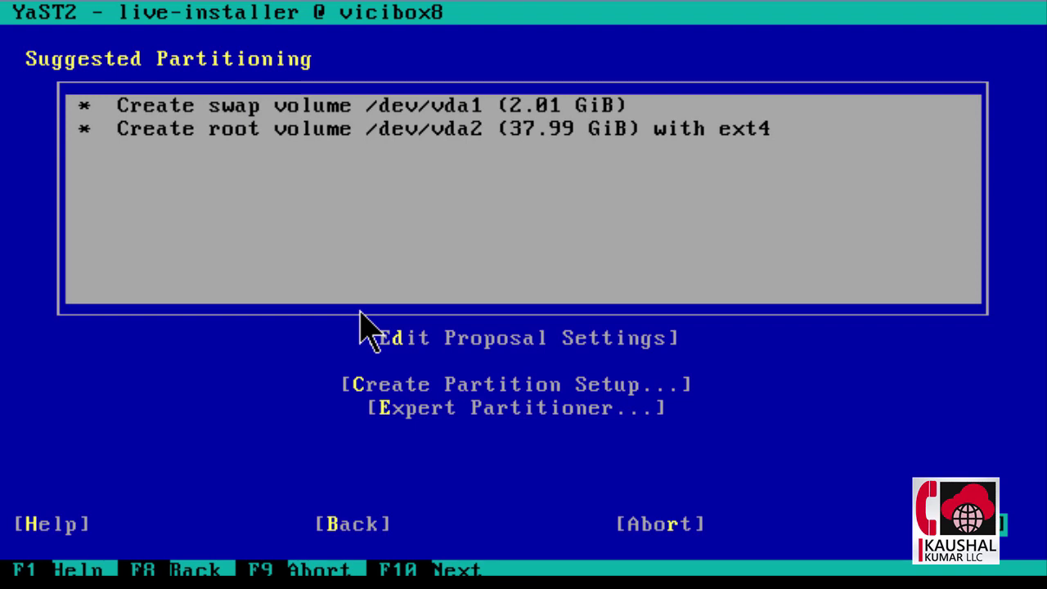
# Step: Accept the suggested partitioning, then enter and confirm the root user password
pyautogui.press('Return')
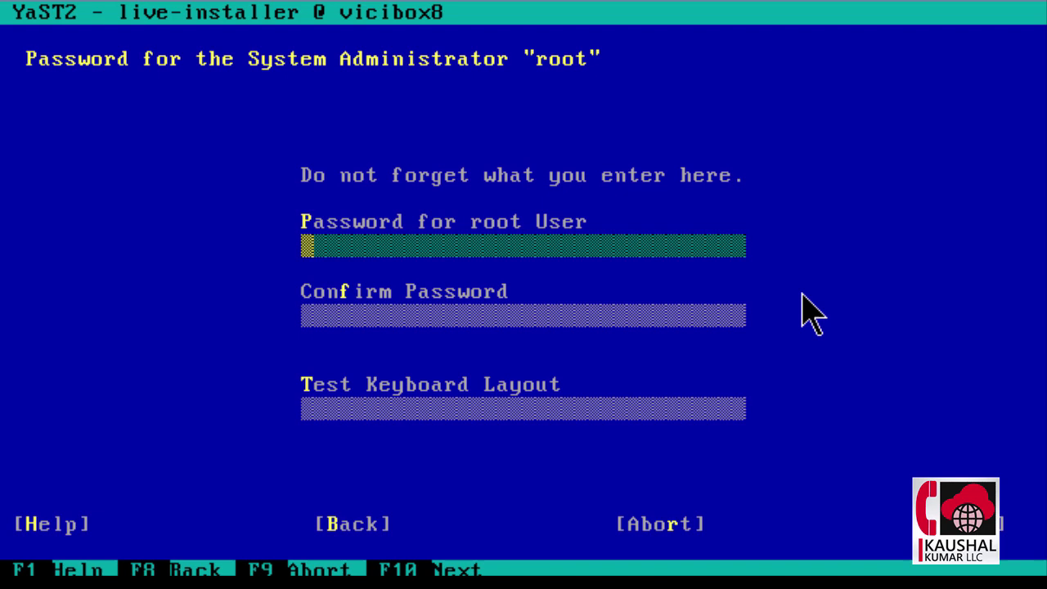
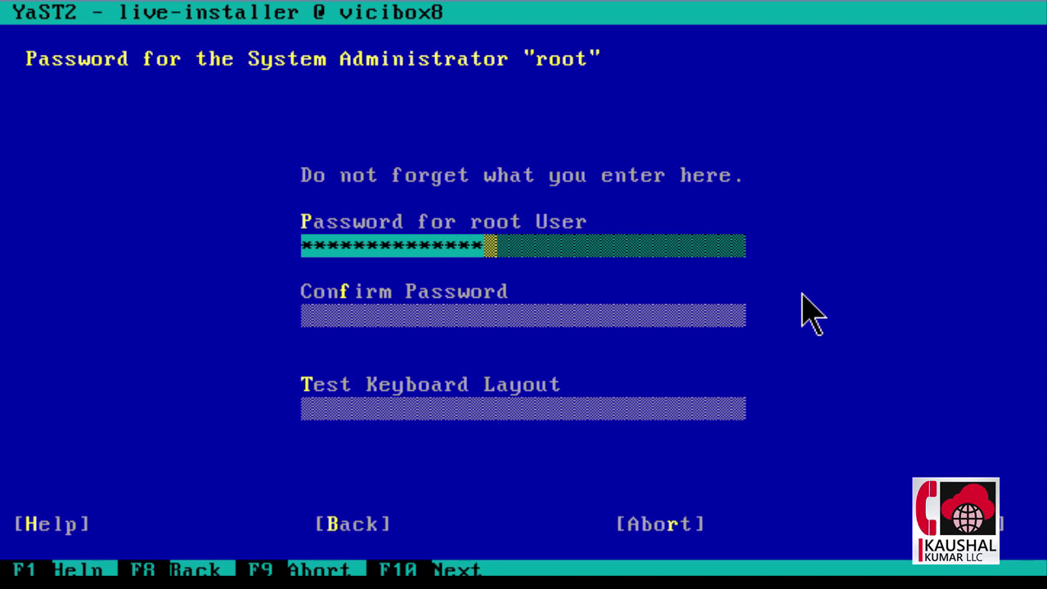
pyautogui.press('Tab')
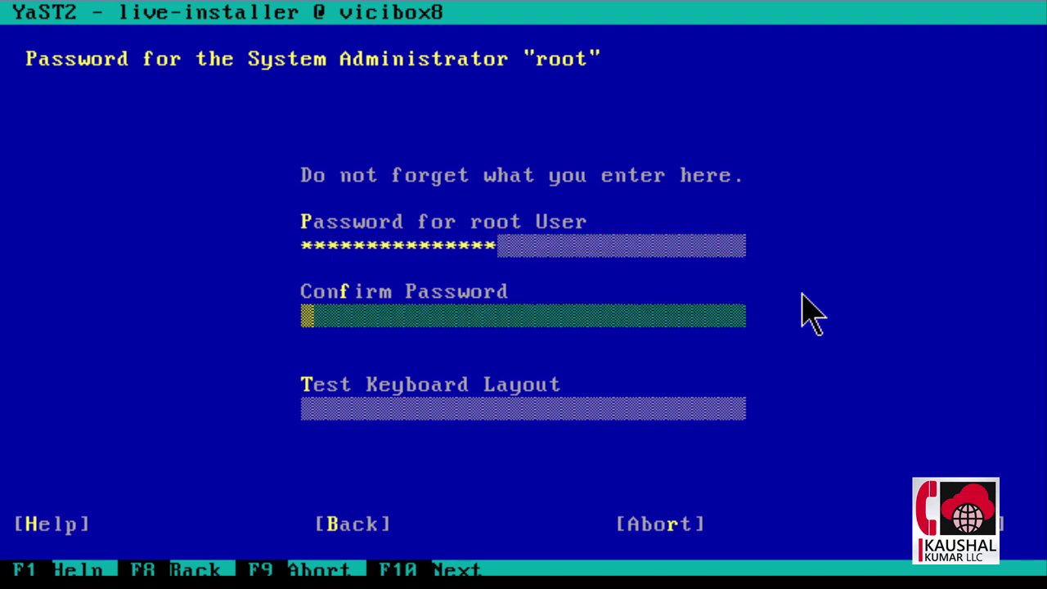
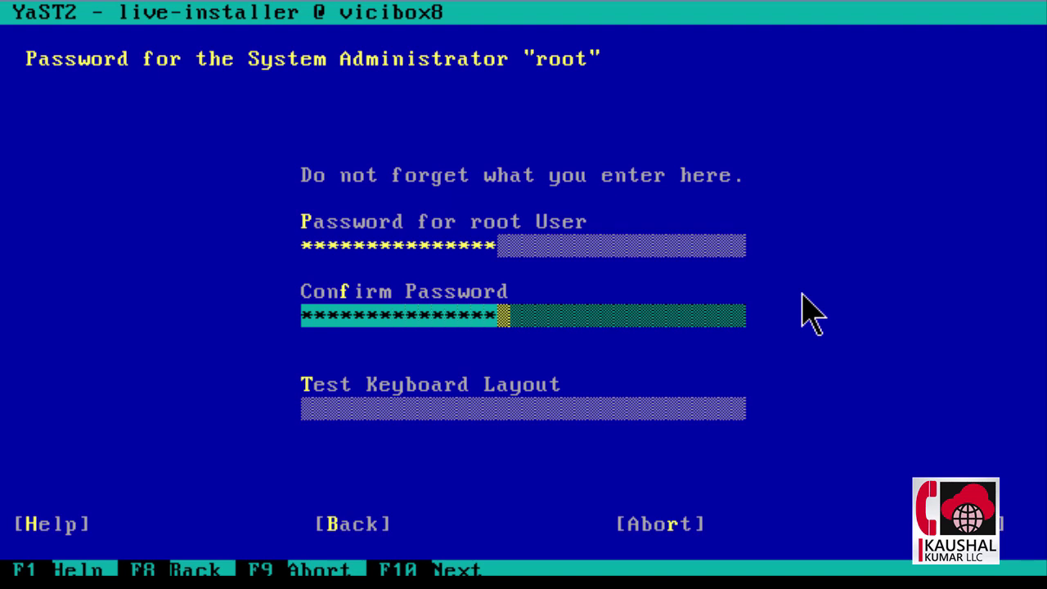
# Step: Accept the root password and proceed past Live Installation Settings to Confirm Installation
pyautogui.press('F10')
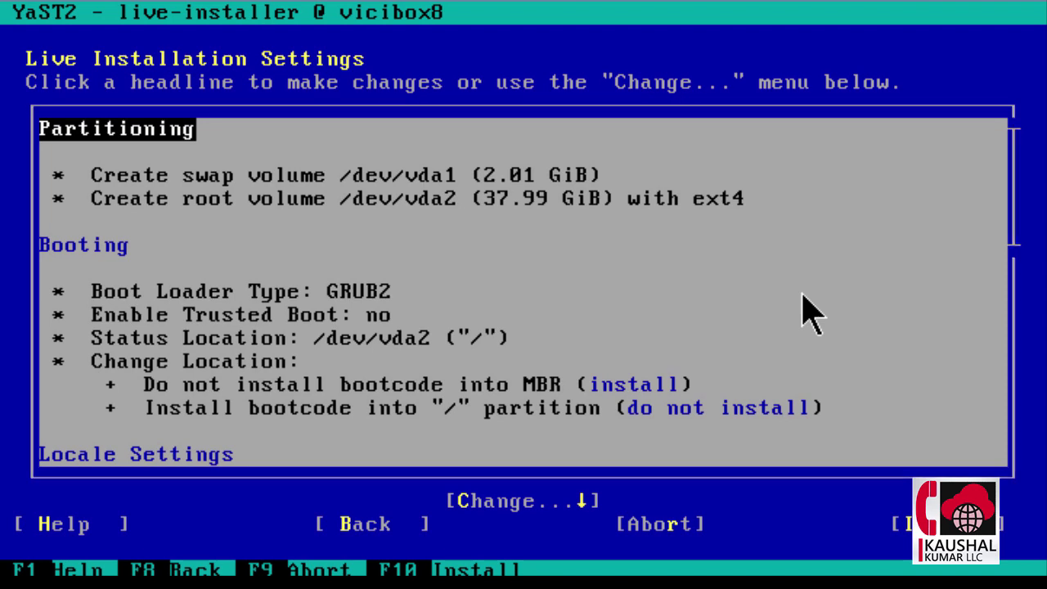
pyautogui.press('F10')
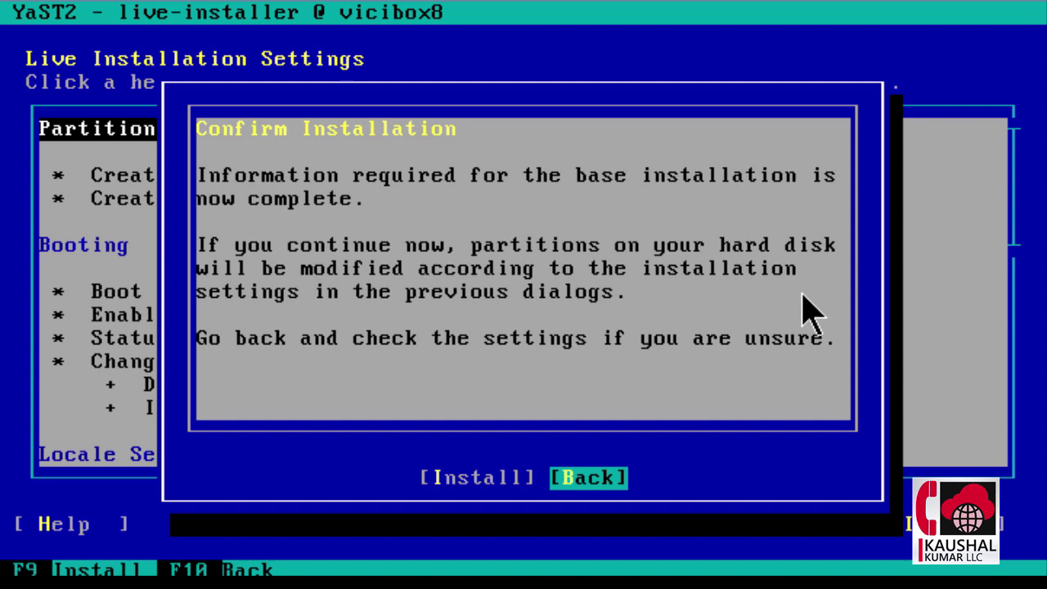
# Step: Confirm Install and run the installation to 100%
pyautogui.press('Tab')
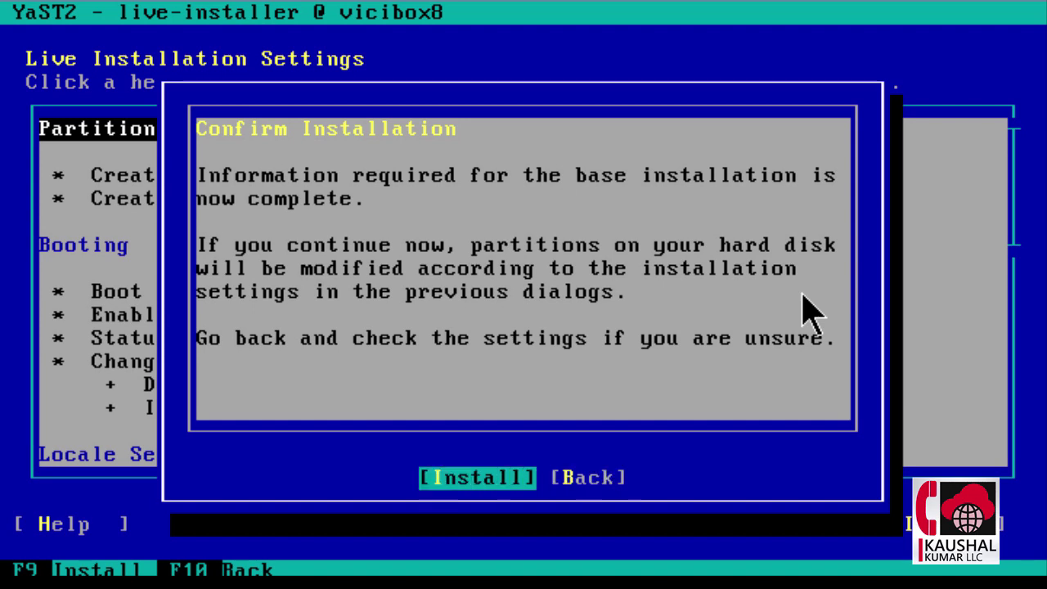
pyautogui.press('Return')
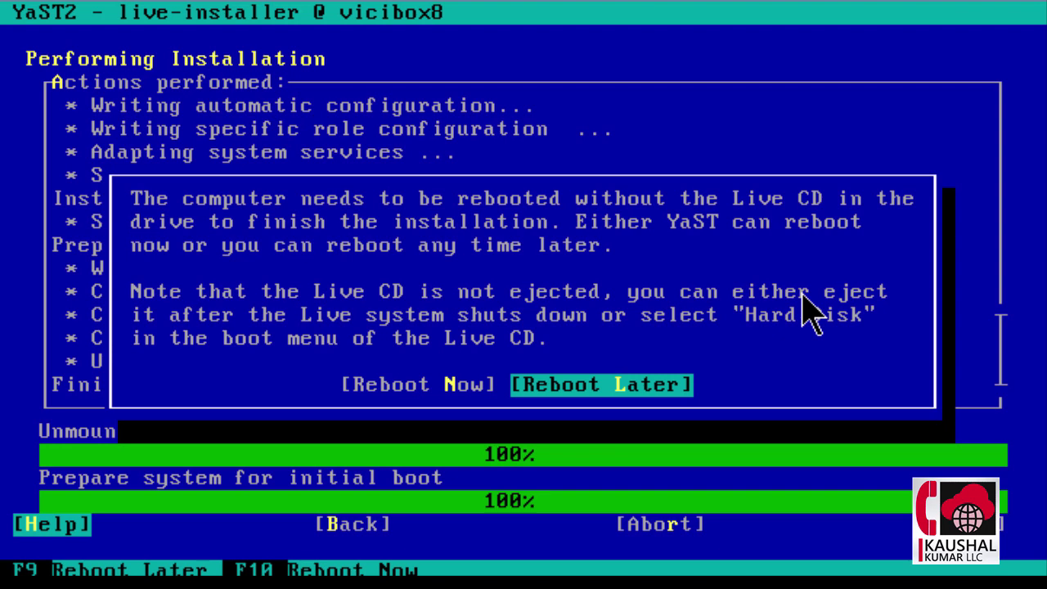
# Step: Choose Reboot Now so the installed system boots to its login prompt
pyautogui.press('Tab')
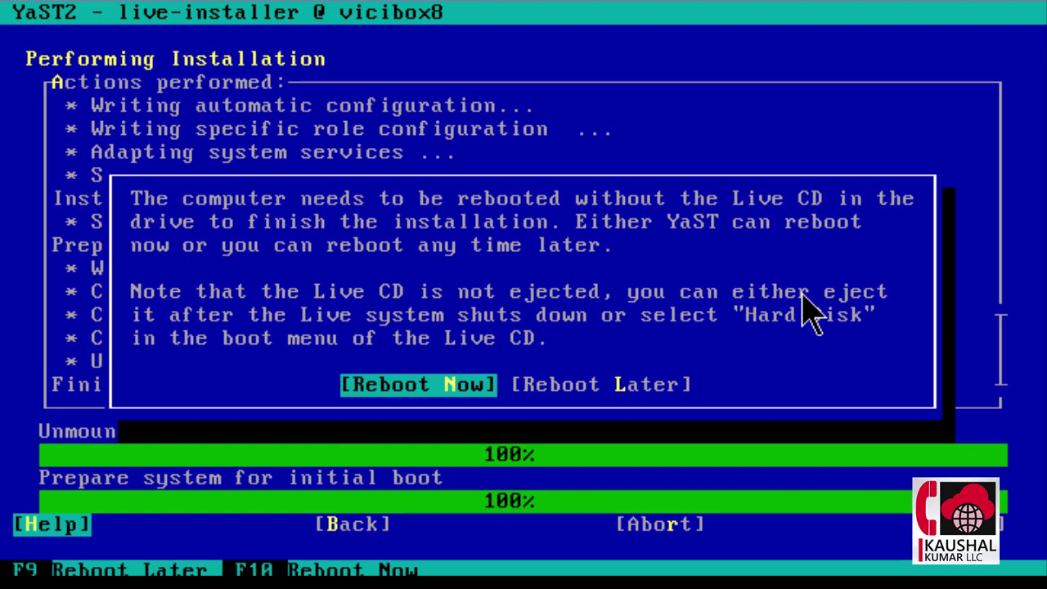
pyautogui.press('Return')
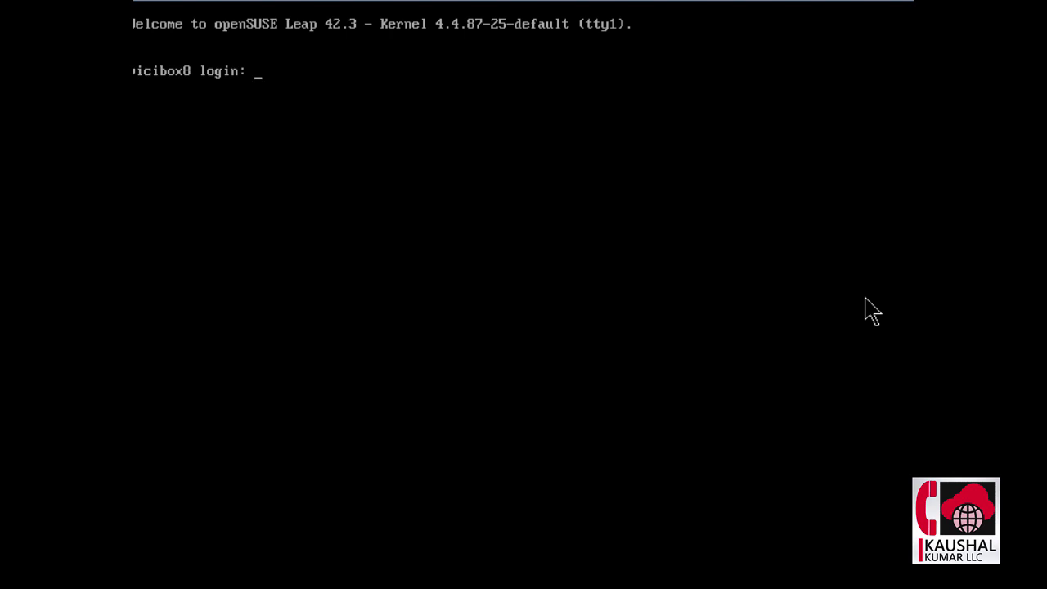
# Step: Log in as root with the root password on the installed ViciBox console
pyautogui.write('root')
pyautogui.press('Return')
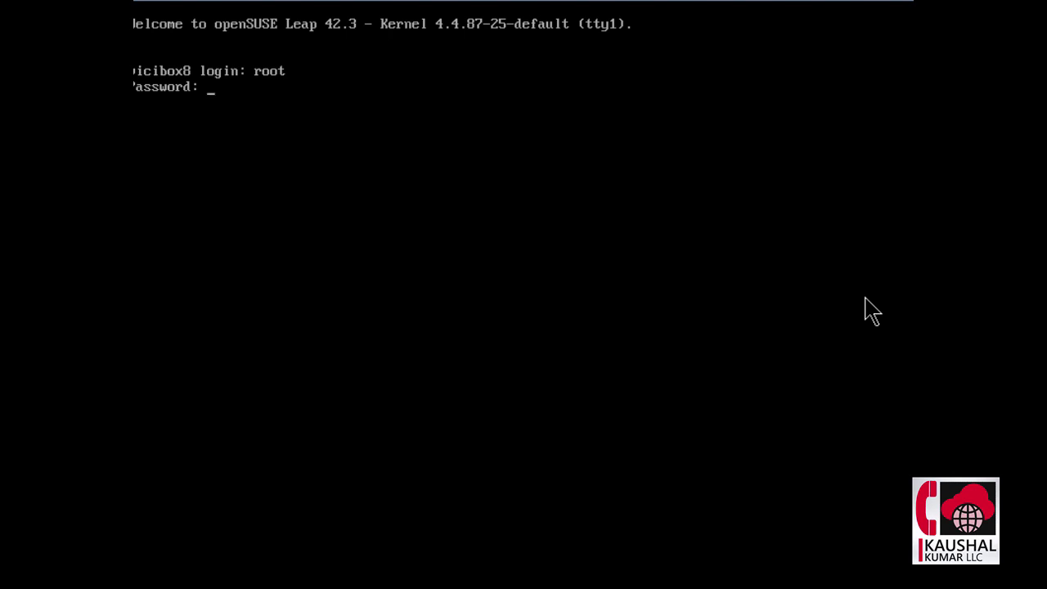
pyautogui.press('Return')
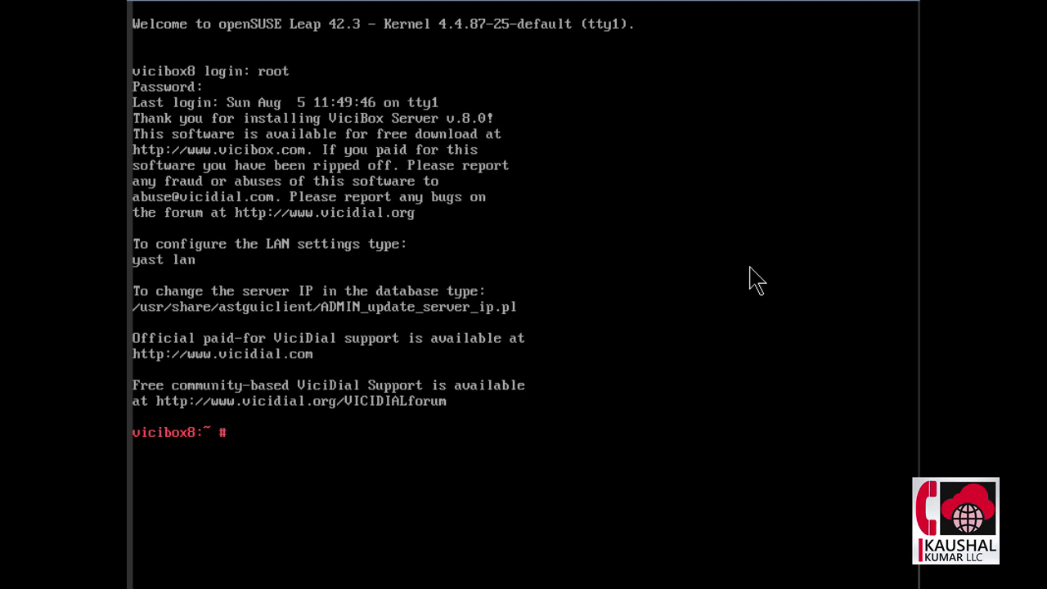
# Step: Run vicibox-express and answer y so it installs VICIdial, updating to revision 3010
pyautogui.write('vicibox-express')
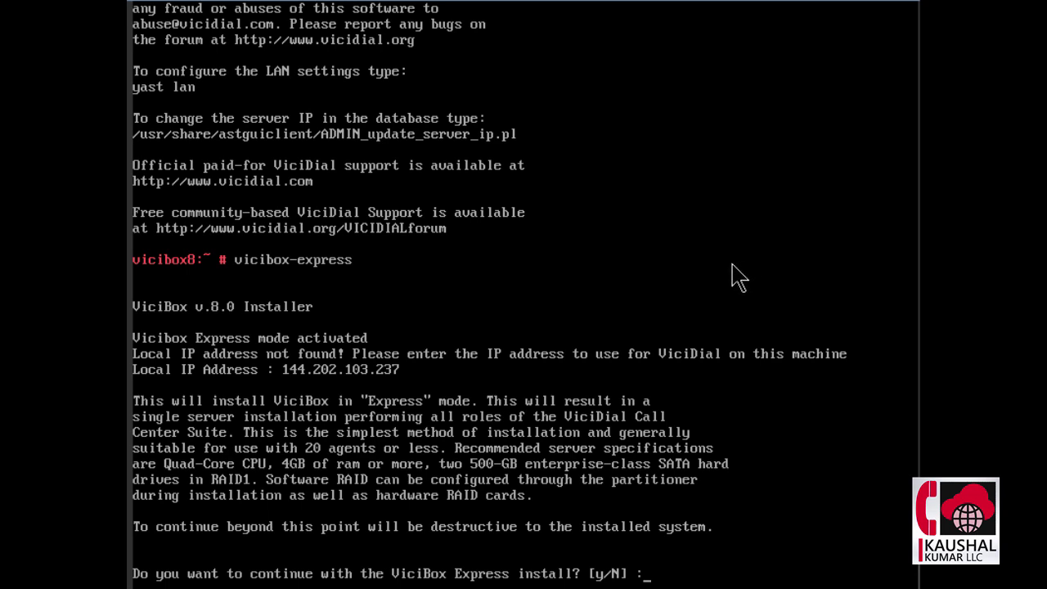
pyautogui.write('y')
pyautogui.press('Return')
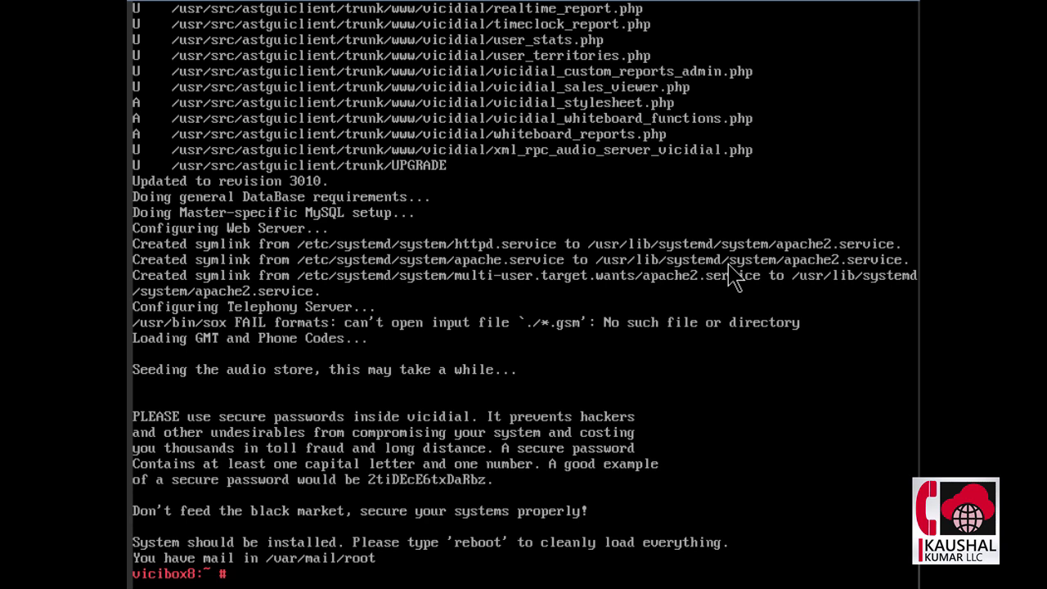
# Step: Reboot the server and log back in as root
pyautogui.write('reboot')
pyautogui.press('Return')
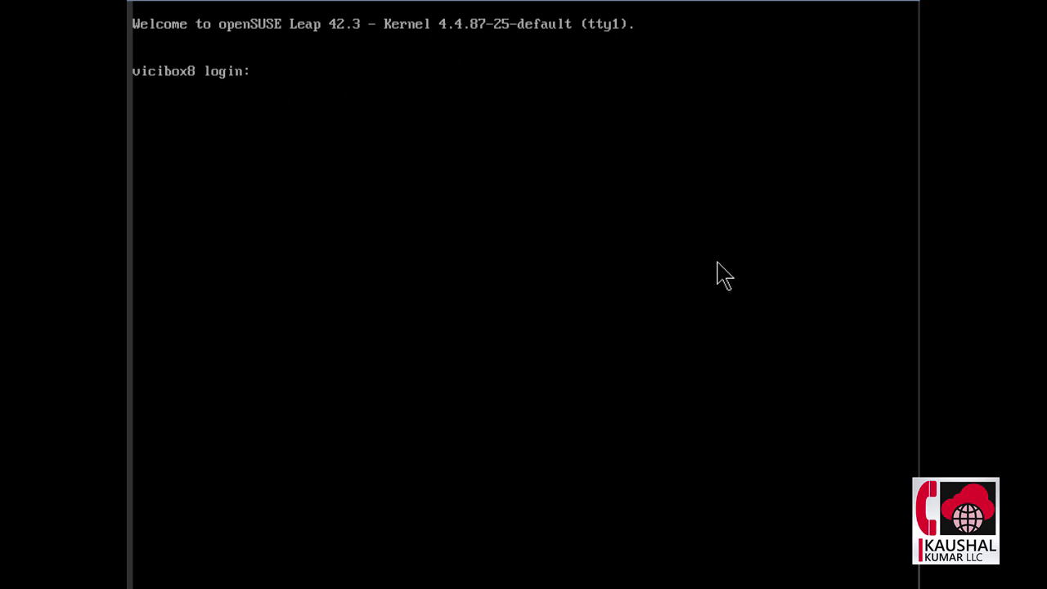
pyautogui.write('root')
pyautogui.press('Return')
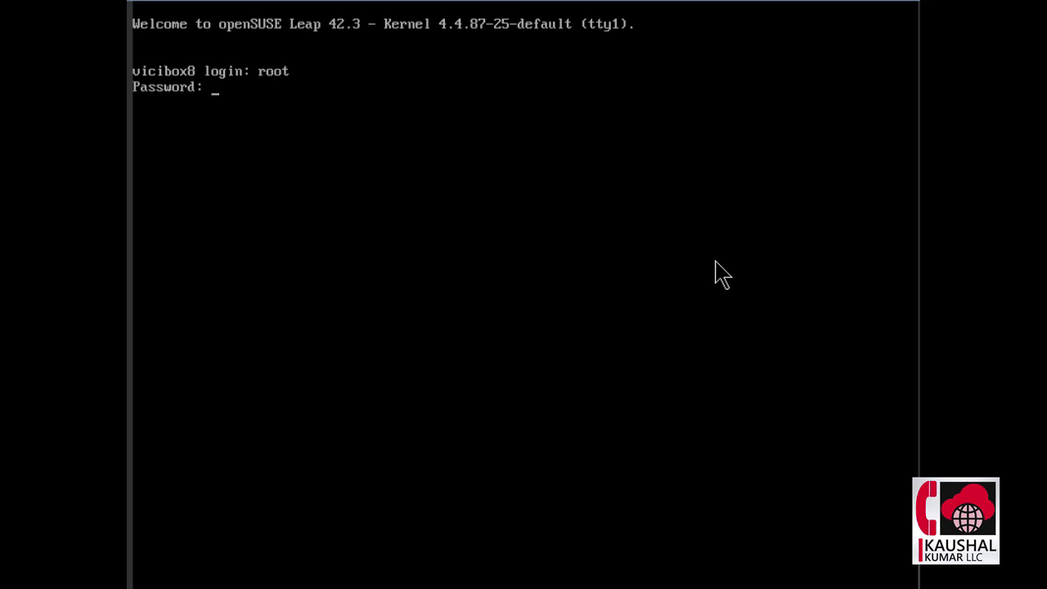
pyautogui.press('Return')
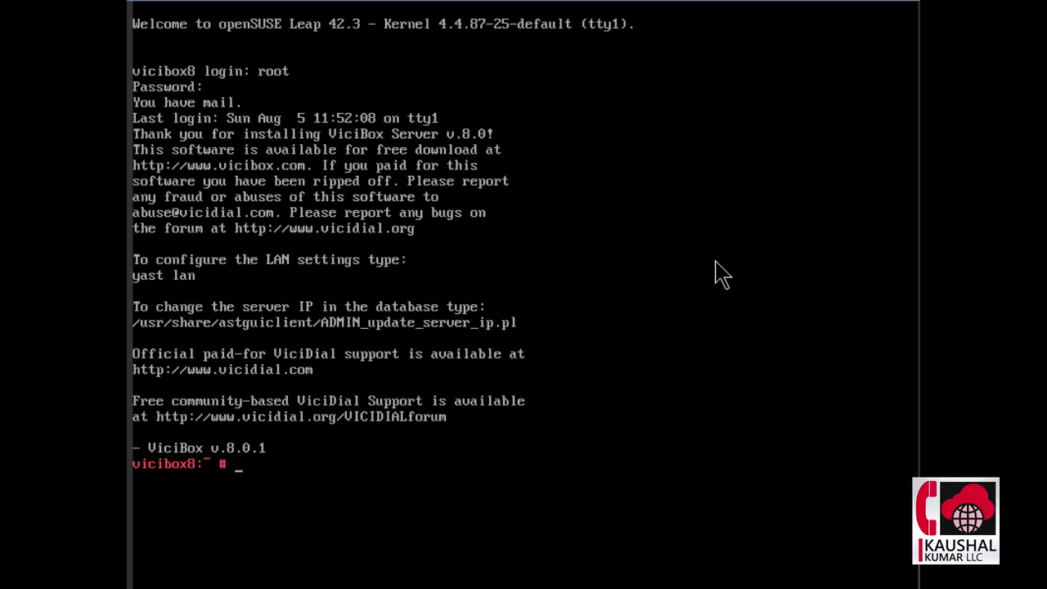
# Step: Run ifconfig to find the server's eth0 address, 144.202.103.237
pyautogui.write('yast lan')
pyautogui.press('BackSpace')
pyautogui.press('BackSpace')
pyautogui.press('BackSpace')
pyautogui.press('BackSpace')
pyautogui.press('BackSpace')
pyautogui.press('BackSpace')
pyautogui.press('BackSpace')
pyautogui.press('BackSpace')
pyautogui.write('ifconfig')
pyautogui.press('Return')
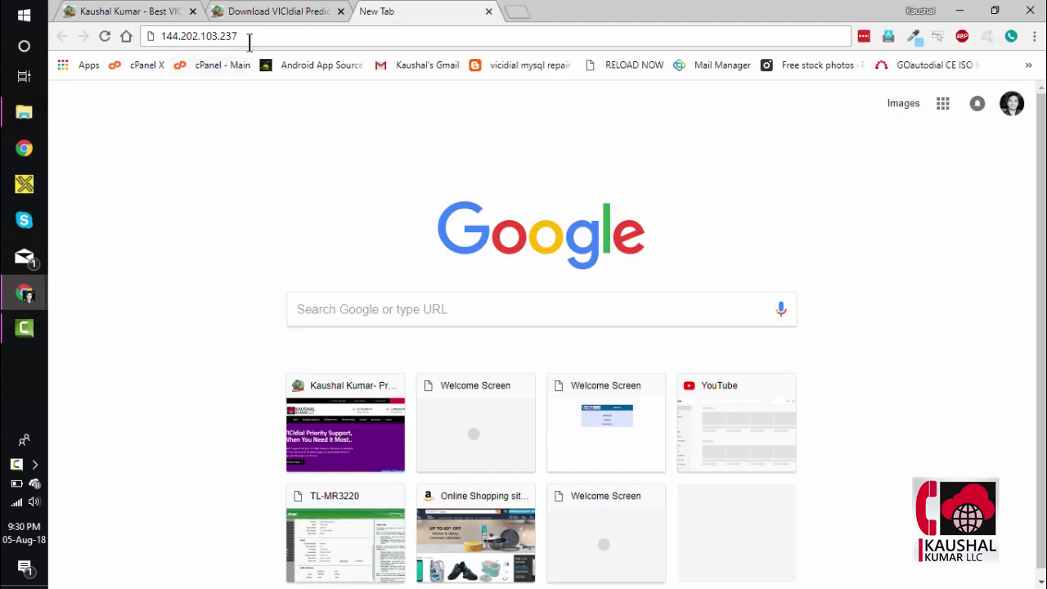
# Step: Select the 144.202.103.237 address in Chrome's address bar to edit it
pyautogui.click(260, 34)
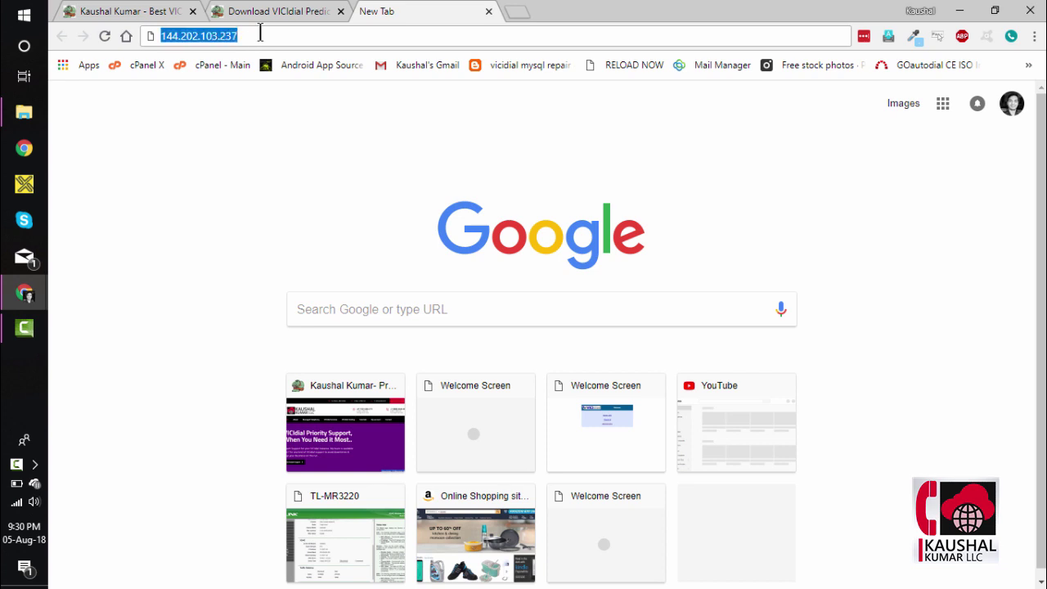
pyautogui.click(260, 34)
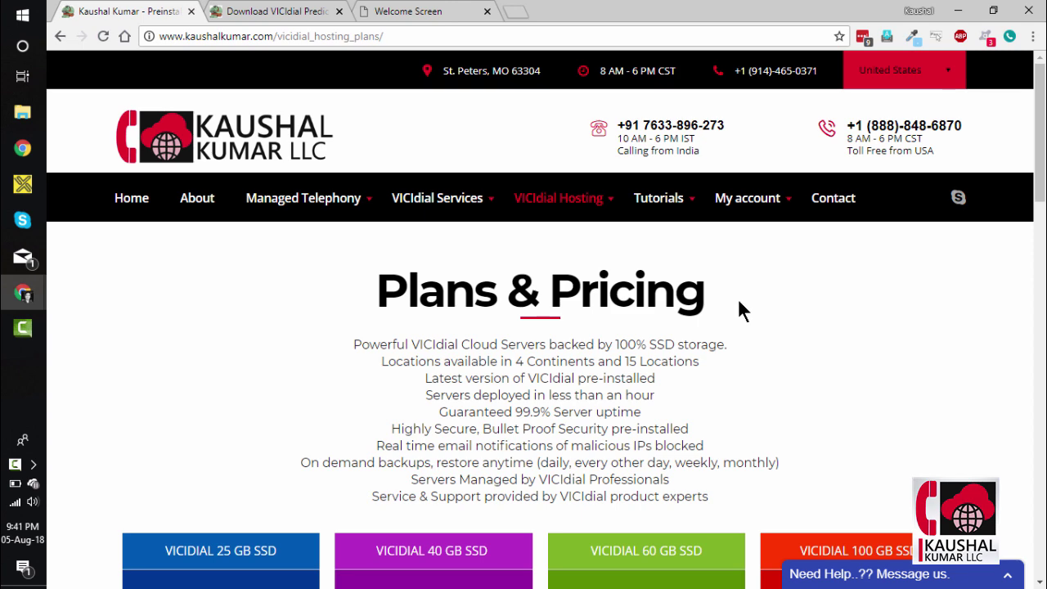
# Step: Scroll through the VICIdial hosting plans, from 25 GB SSD at $35 to 100 GB at $125 monthly
pyautogui.scroll(-1, 742, 309)
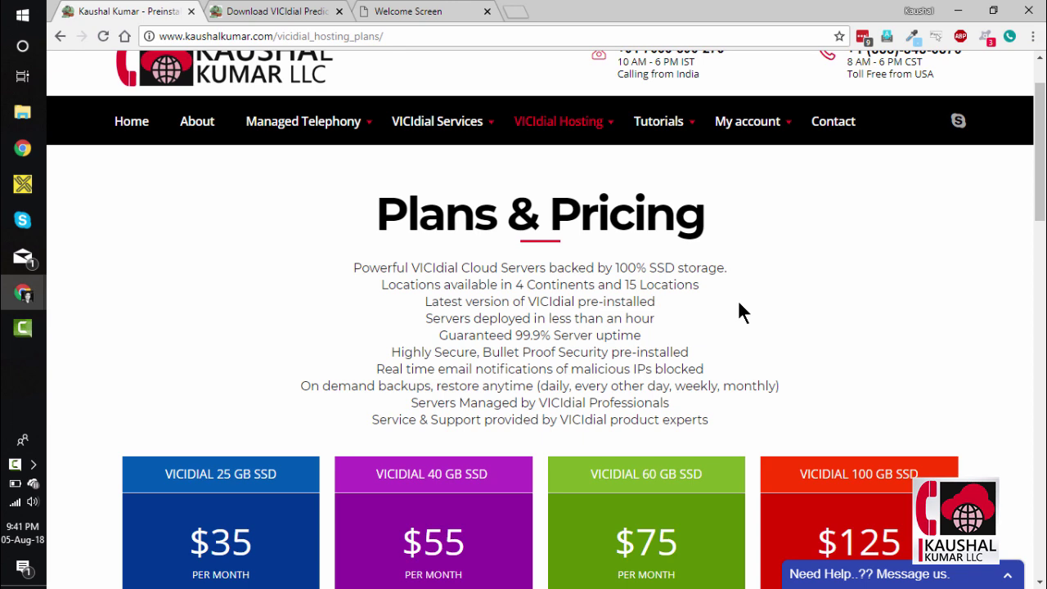
pyautogui.scroll(-4, 738, 303)
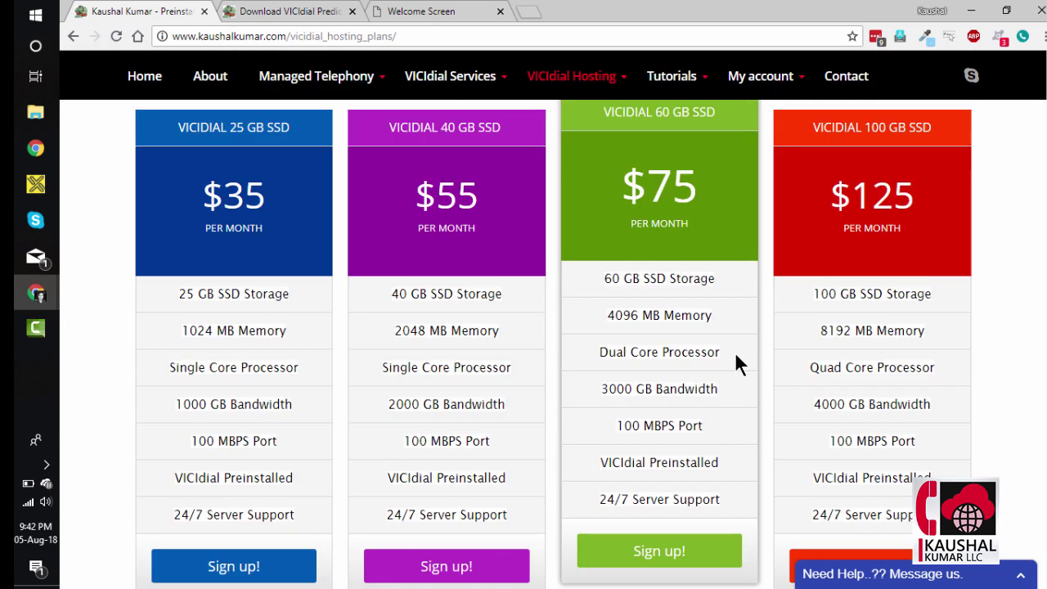